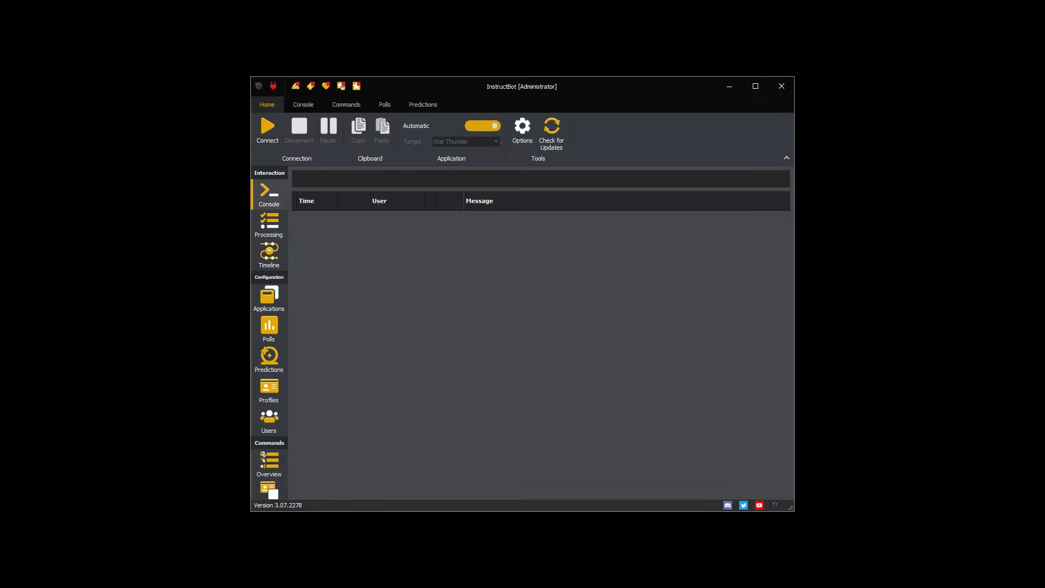
Add a parallel command named "Tarkov Footsteps" with the description "Runs the tarkov footstep commands.".
{"action": "scroll", "coordinate": [269, 332], "scroll_direction": "down", "scroll_amount": 6}
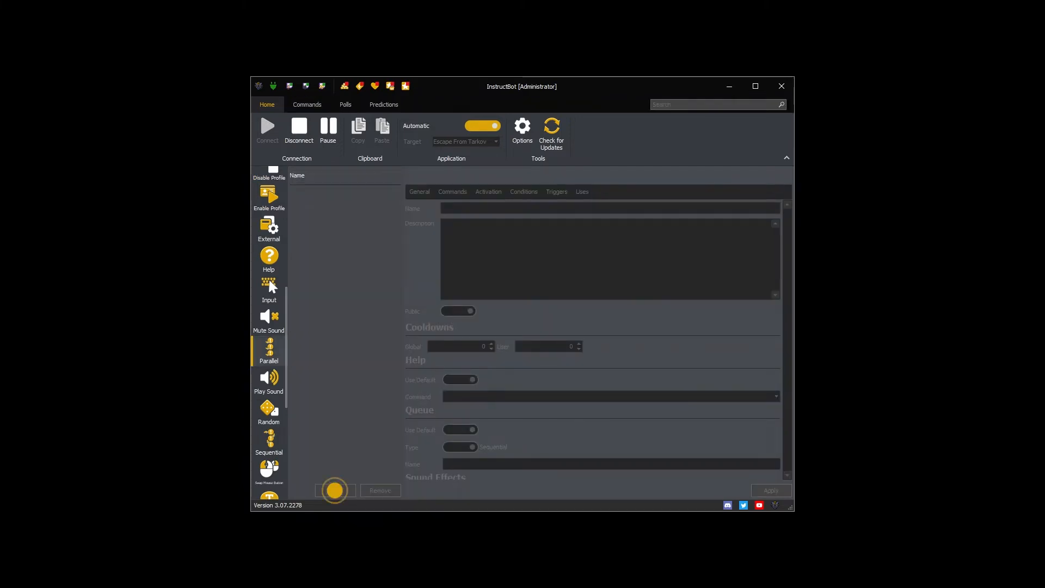
{"action": "left_click", "coordinate": [336, 491]}
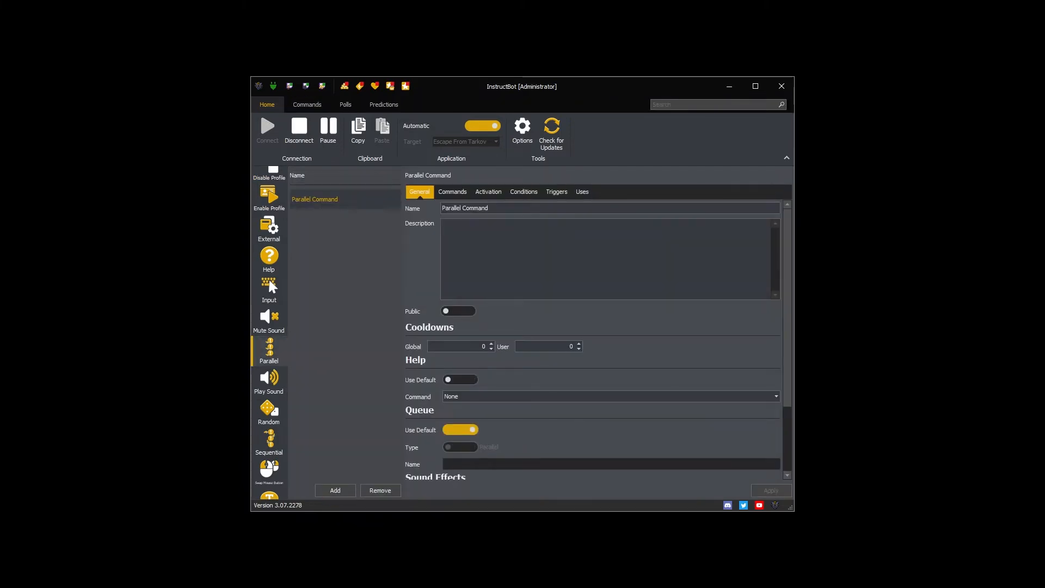
{"action": "type", "text": "Tarkov Footsteps"}
{"action": "left_click", "coordinate": [507, 207]}
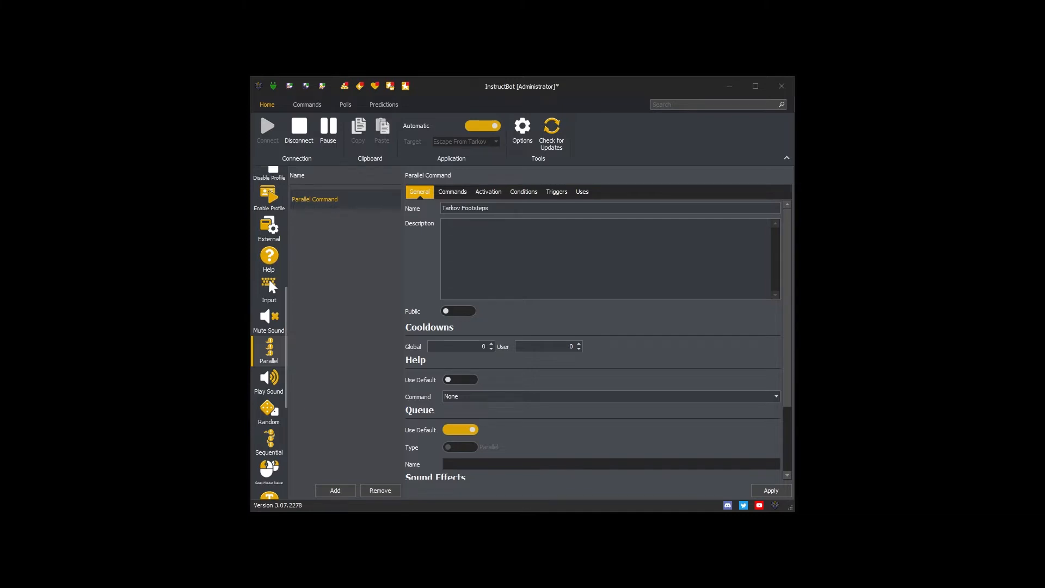
{"action": "left_click", "coordinate": [551, 224]}
{"action": "type", "text": "Runs the tarkov footstep commands."}
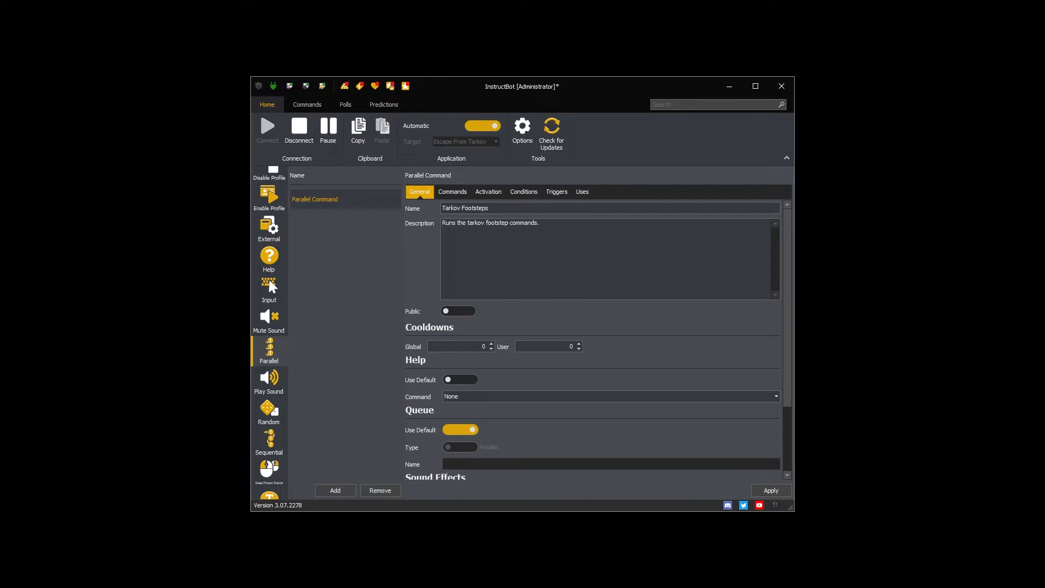
Set the parallel command's global cooldown to 120 and turn on the default help option.
{"action": "left_click", "coordinate": [483, 346]}
{"action": "type", "text": "1"}
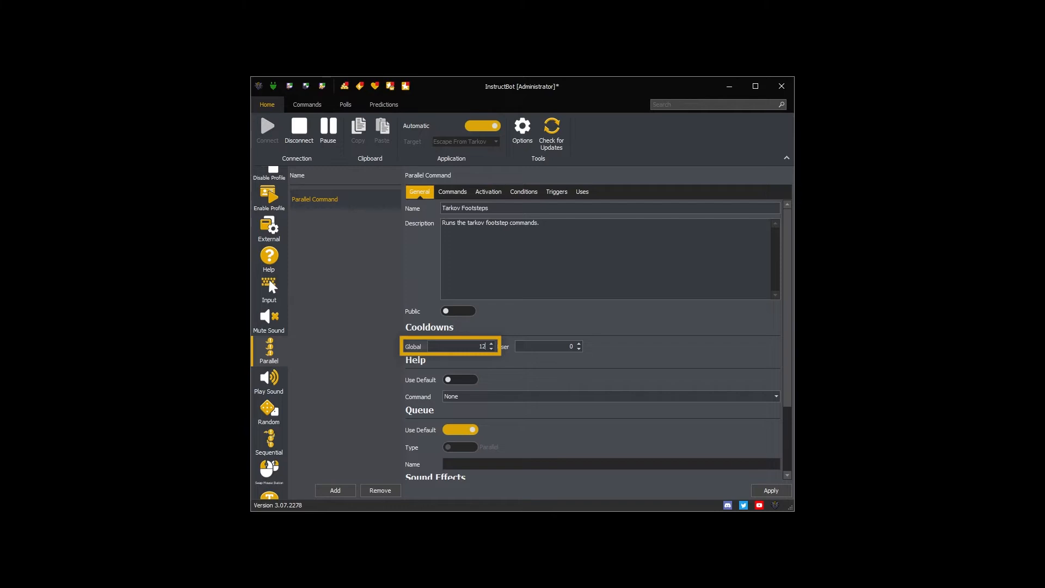
{"action": "type", "text": "20"}
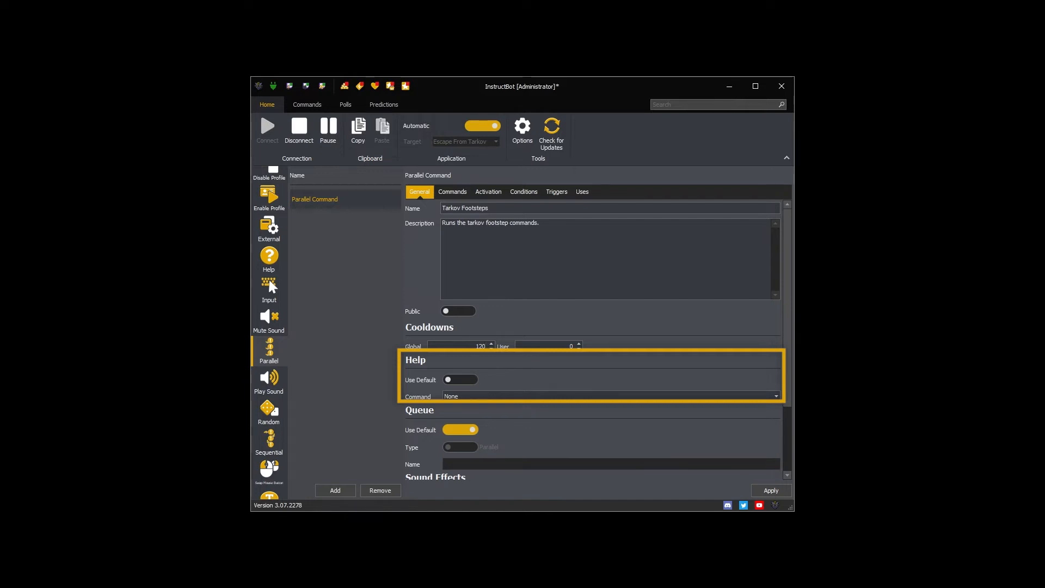
{"action": "left_click", "coordinate": [461, 379]}
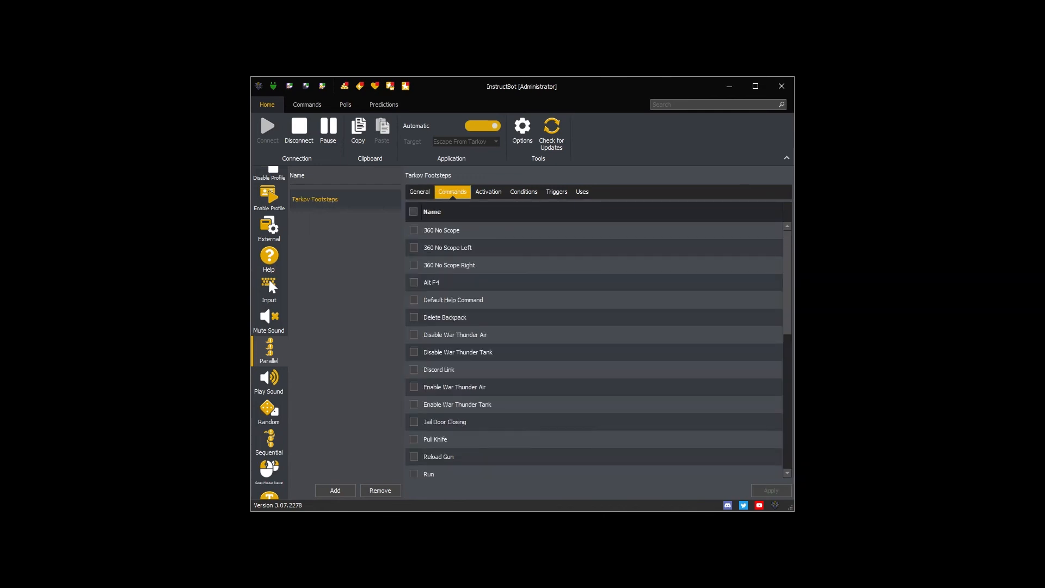
Include the commands Tarkov Footstep 1, 2, 3, 4 and 5 in the Tarkov Footsteps parallel command.
{"action": "scroll", "coordinate": [593, 348], "scroll_direction": "down", "scroll_amount": 4}
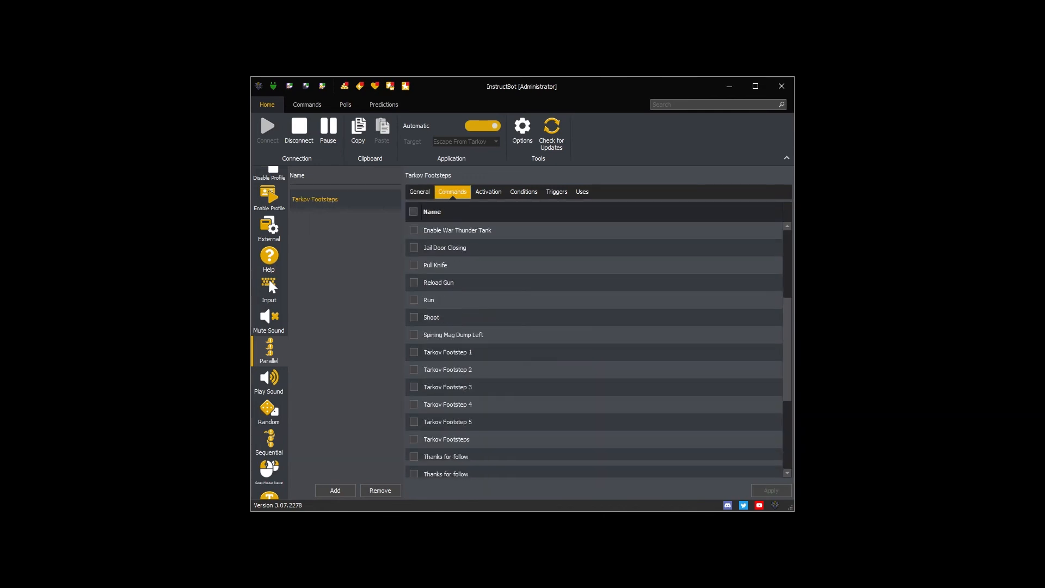
{"action": "scroll", "coordinate": [594, 349], "scroll_direction": "down", "scroll_amount": 1}
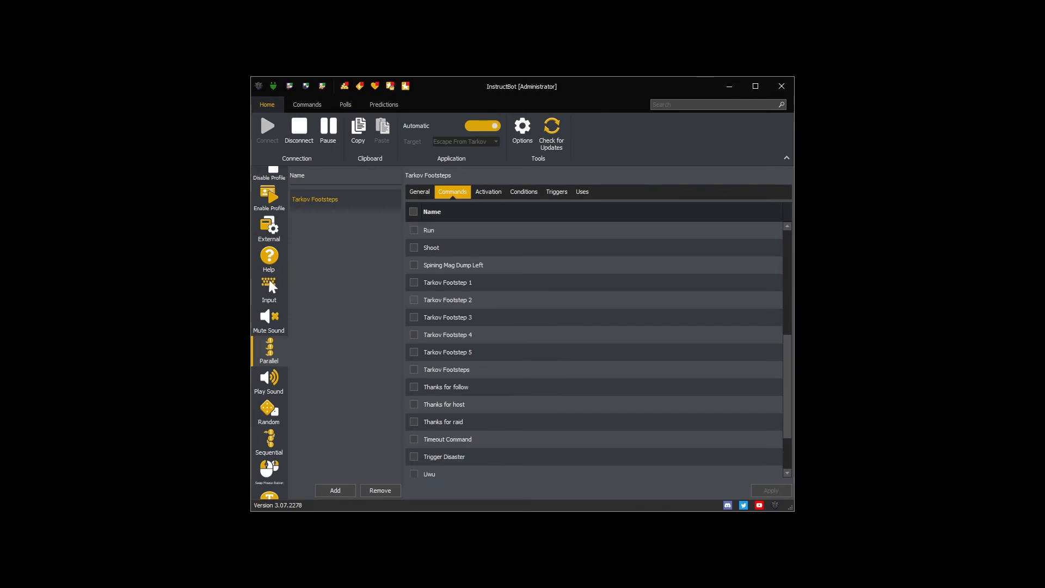
{"action": "left_click", "coordinate": [414, 282]}
{"action": "left_click", "coordinate": [413, 300]}
{"action": "left_click", "coordinate": [414, 317]}
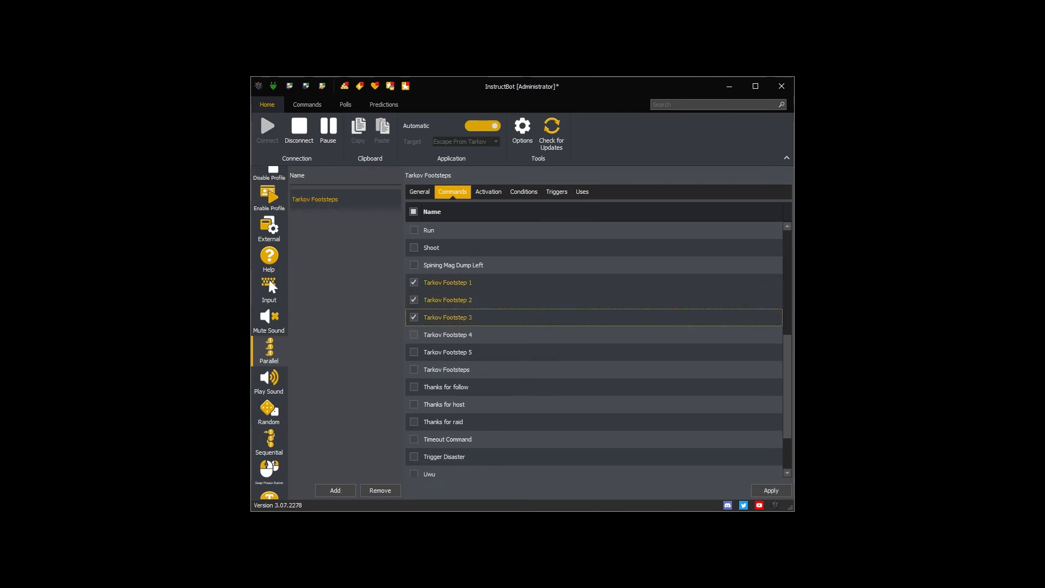
{"action": "left_click", "coordinate": [414, 334]}
{"action": "left_click", "coordinate": [414, 351]}
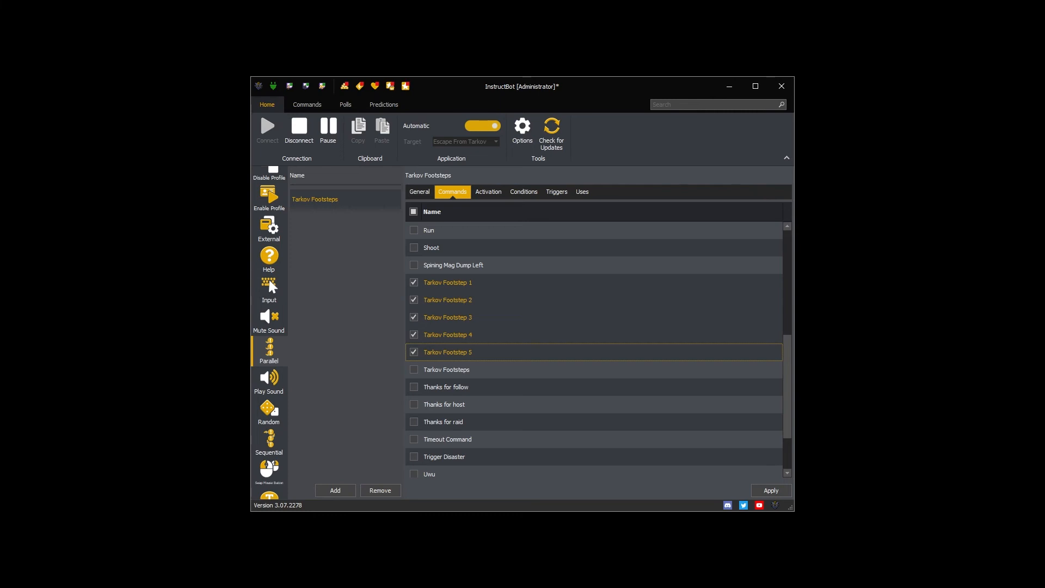
{"action": "left_click", "coordinate": [452, 192]}
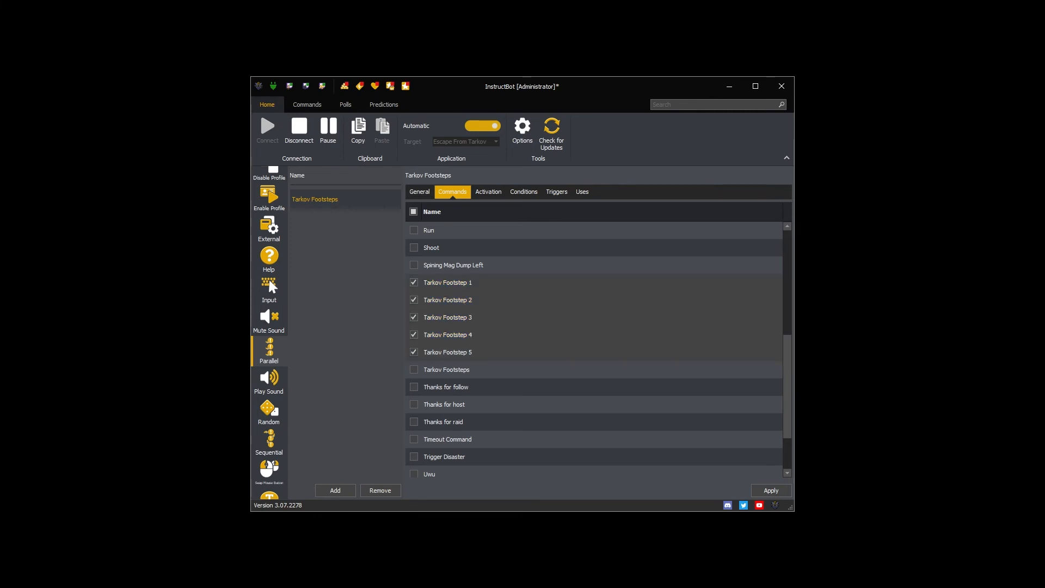
Select the Escape From Tarkov profile for the activation of the Tarkov Footsteps command.
{"action": "left_click", "coordinate": [488, 191]}
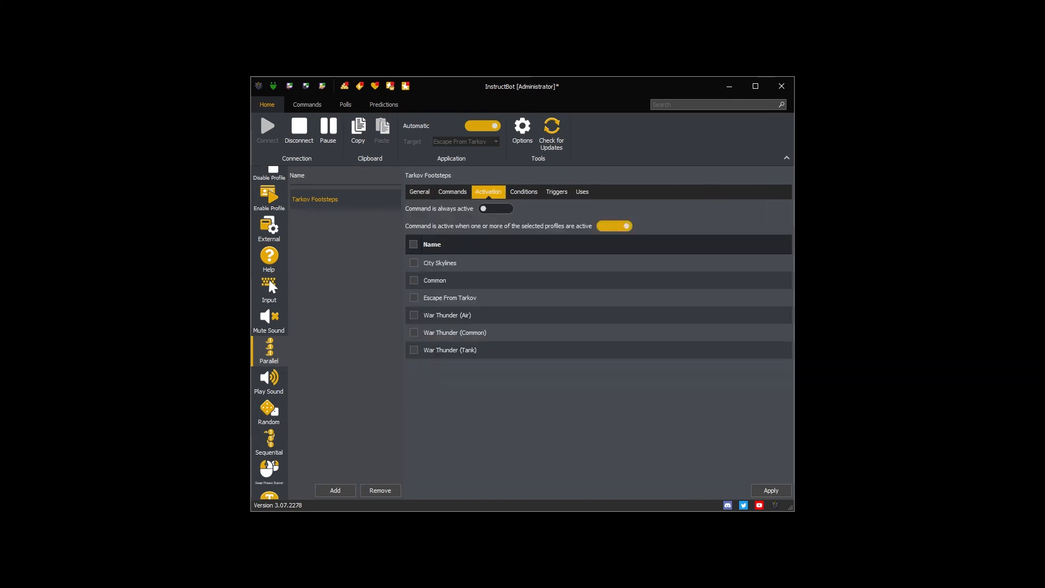
{"action": "left_click", "coordinate": [414, 297]}
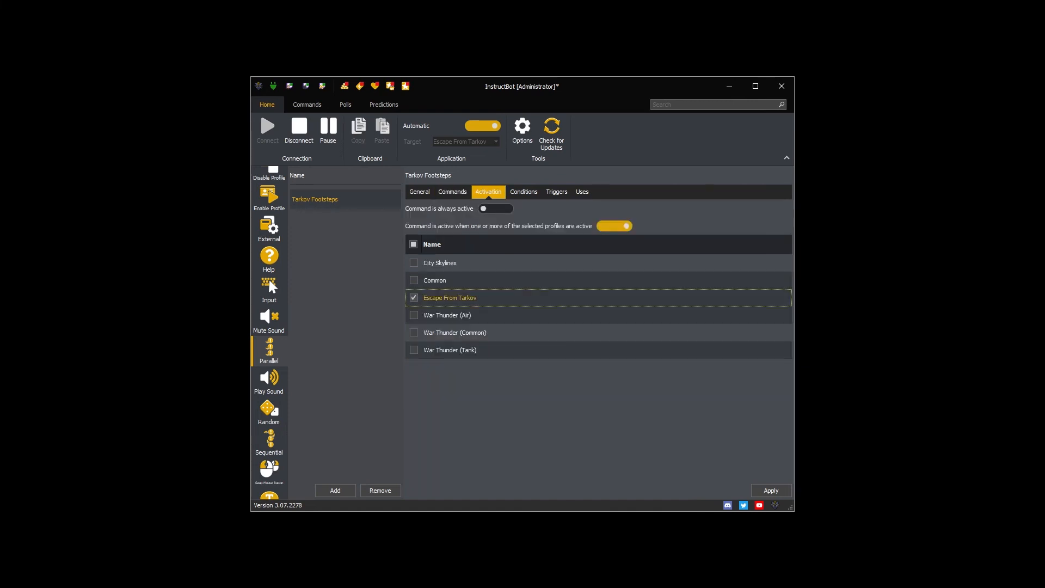
{"action": "left_click", "coordinate": [771, 490]}
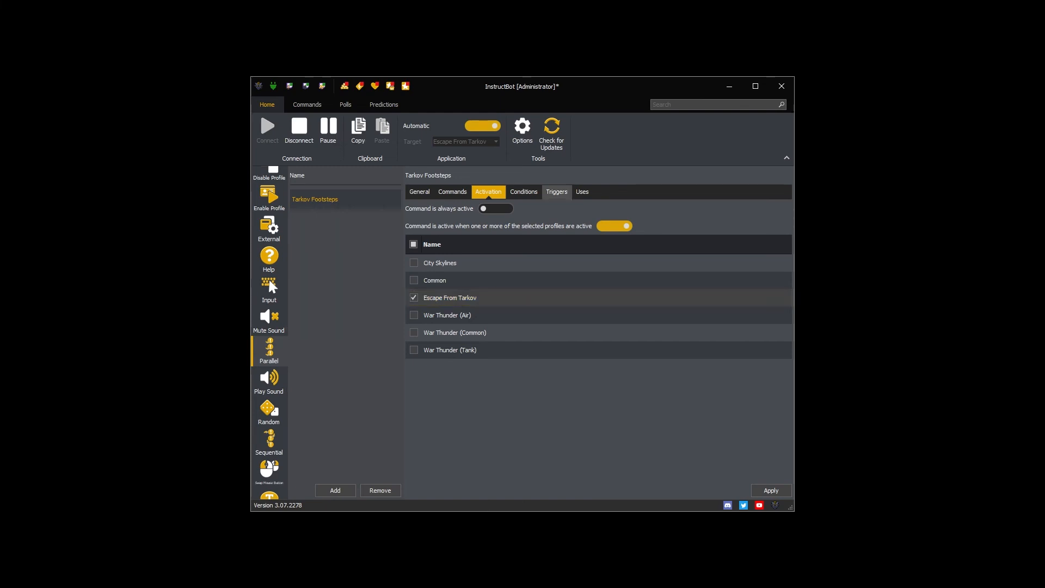
Add a Bits trigger to Tarkov Footsteps that fires when exactly 100 bits are received.
{"action": "left_click", "coordinate": [557, 192]}
{"action": "left_click", "coordinate": [692, 473]}
{"action": "left_click", "coordinate": [677, 301]}
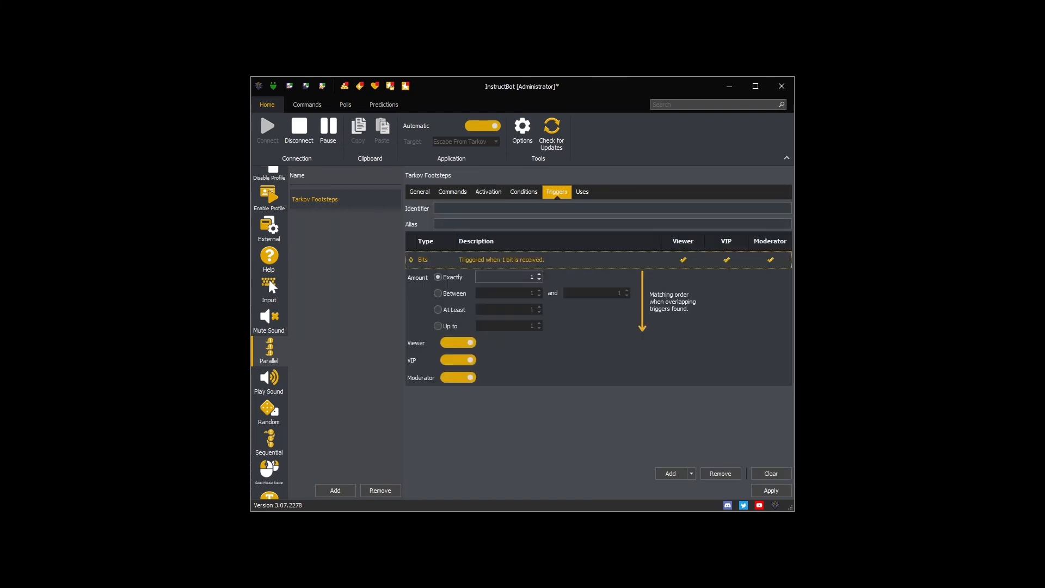
{"action": "type", "text": "0"}
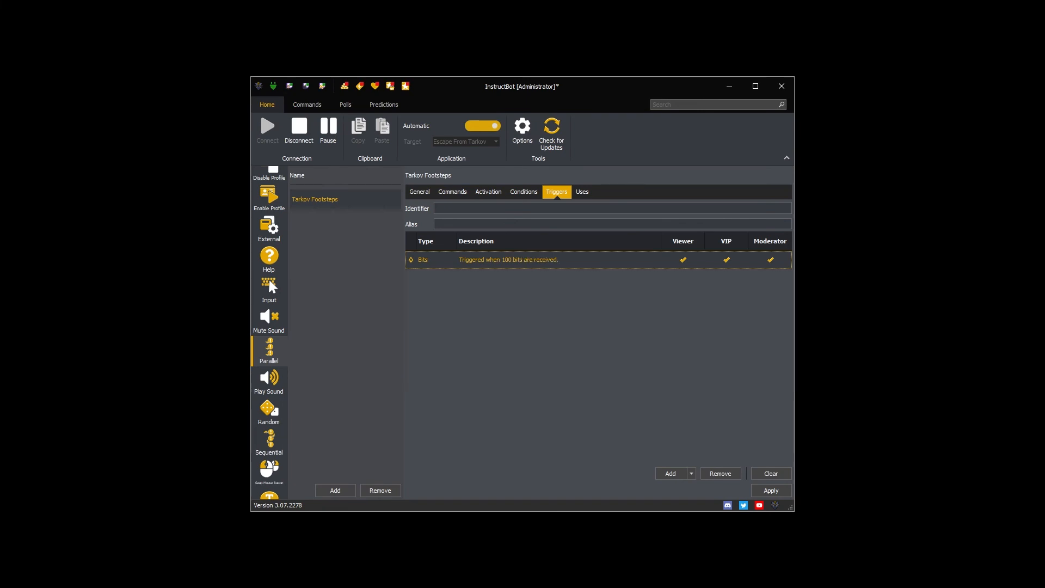
Add a Donation trigger for £1.00 to Tarkov Footsteps and apply the command's changes.
{"action": "left_click", "coordinate": [692, 473]}
{"action": "left_click", "coordinate": [678, 315]}
{"action": "type", "text": "1"}
{"action": "key", "text": "Return"}
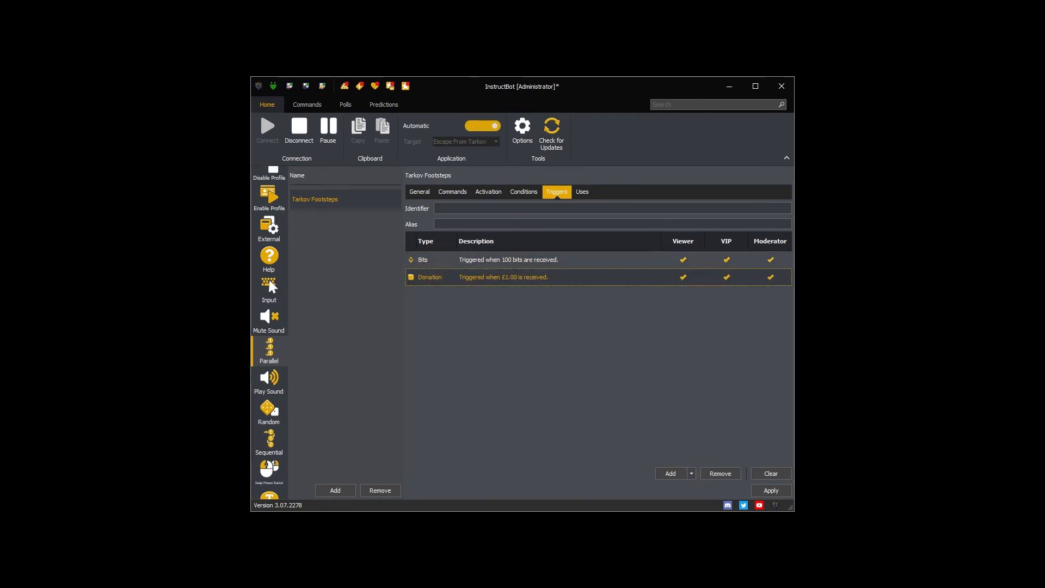
{"action": "left_click", "coordinate": [772, 491]}
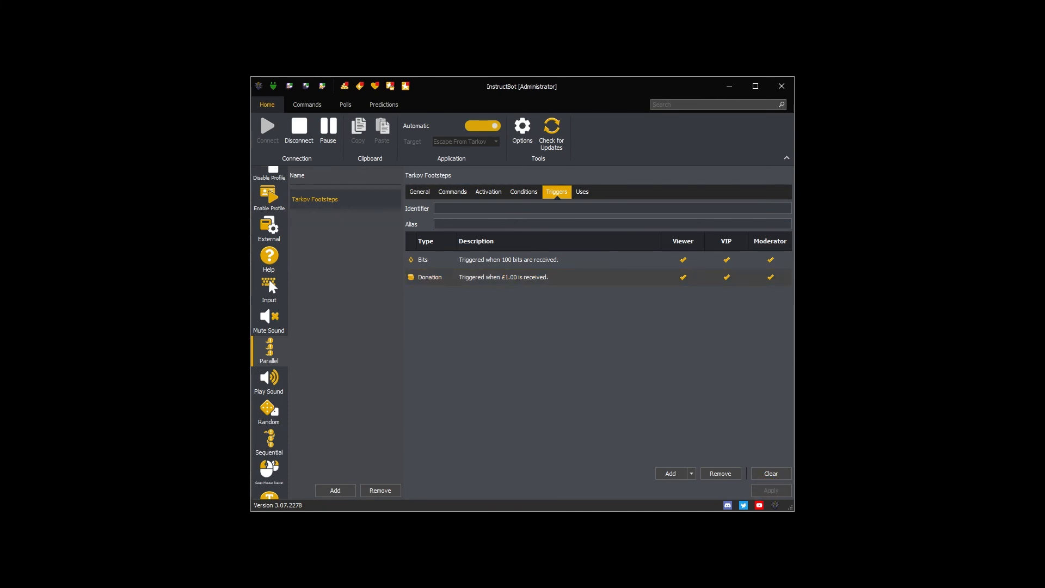